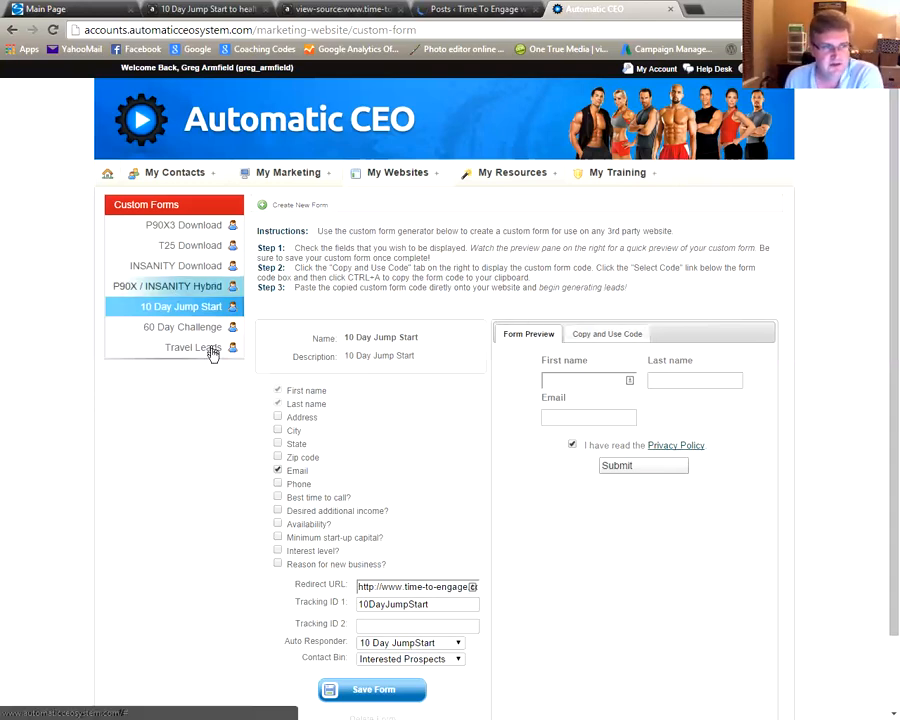
Check the form's redirect URL and keep the 10 Day JumpStart autoresponder and Interested Prospects contact bin
{"action": "mouse_move", "coordinate": [414, 170]}
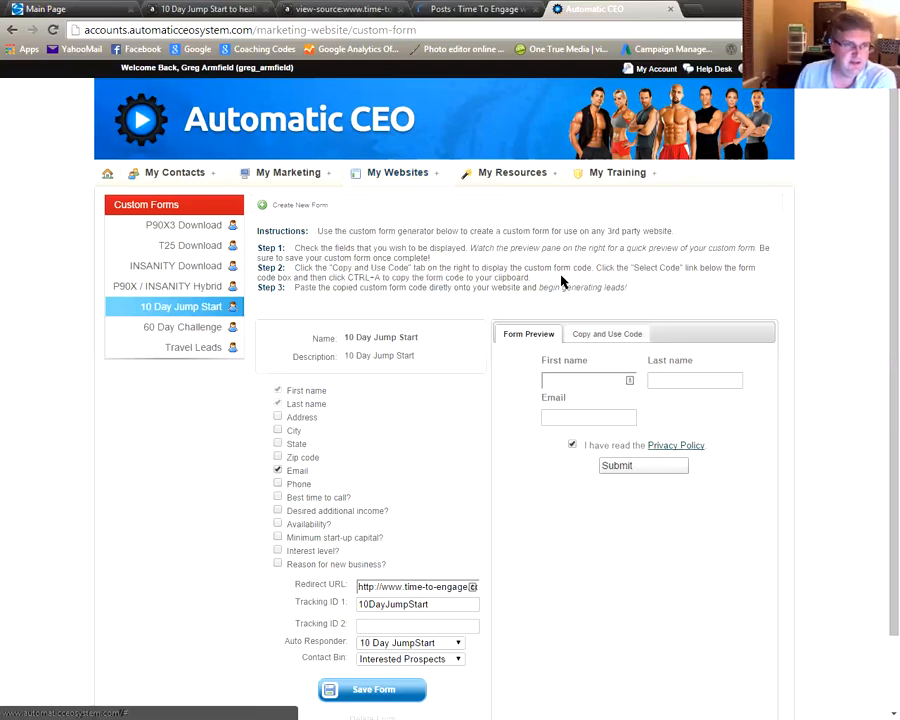
{"action": "scroll", "coordinate": [562, 283], "scroll_direction": "down", "scroll_amount": 1}
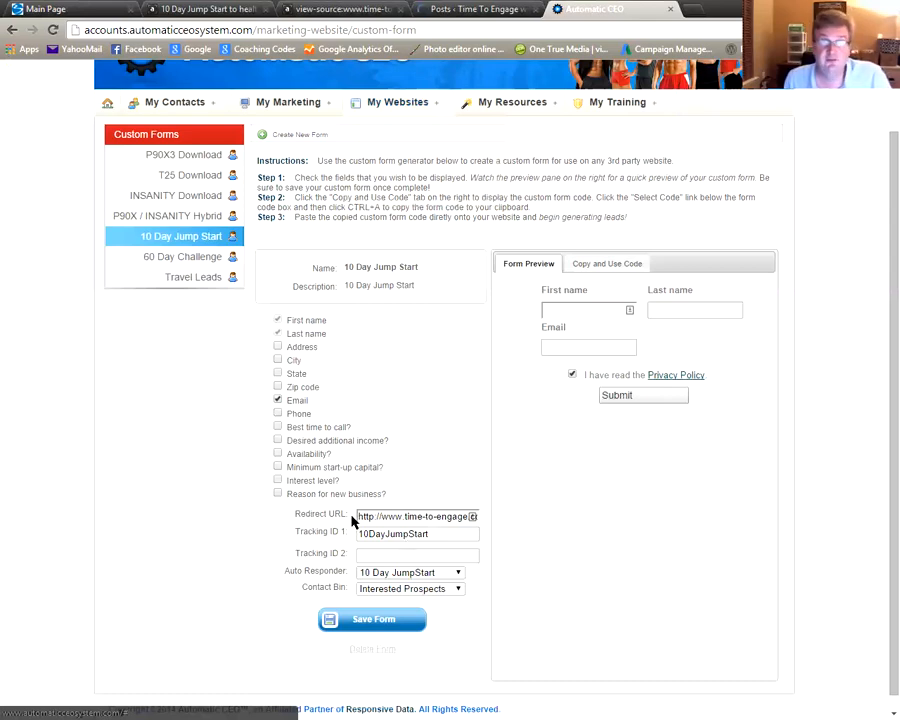
{"action": "left_click_drag", "start_coordinate": [360, 515], "coordinate": [463, 519]}
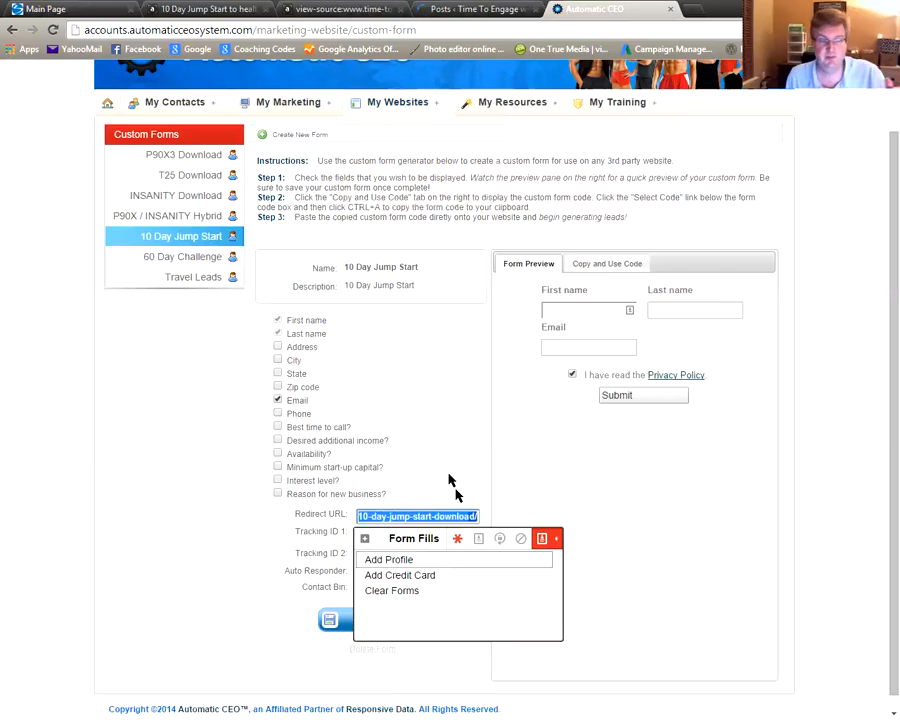
{"action": "left_click", "coordinate": [440, 485]}
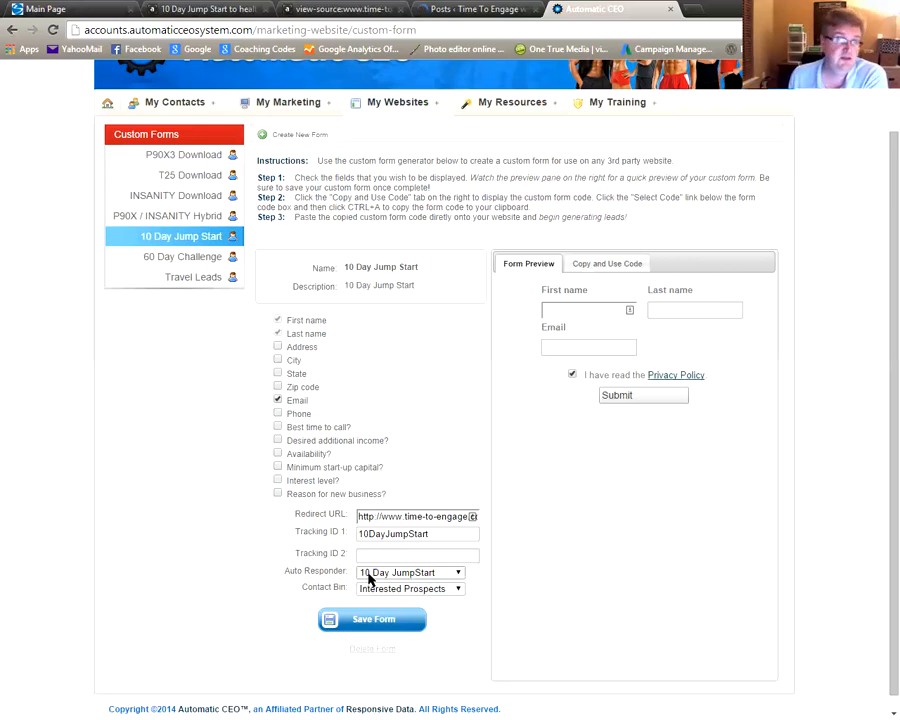
{"action": "left_click", "coordinate": [459, 575]}
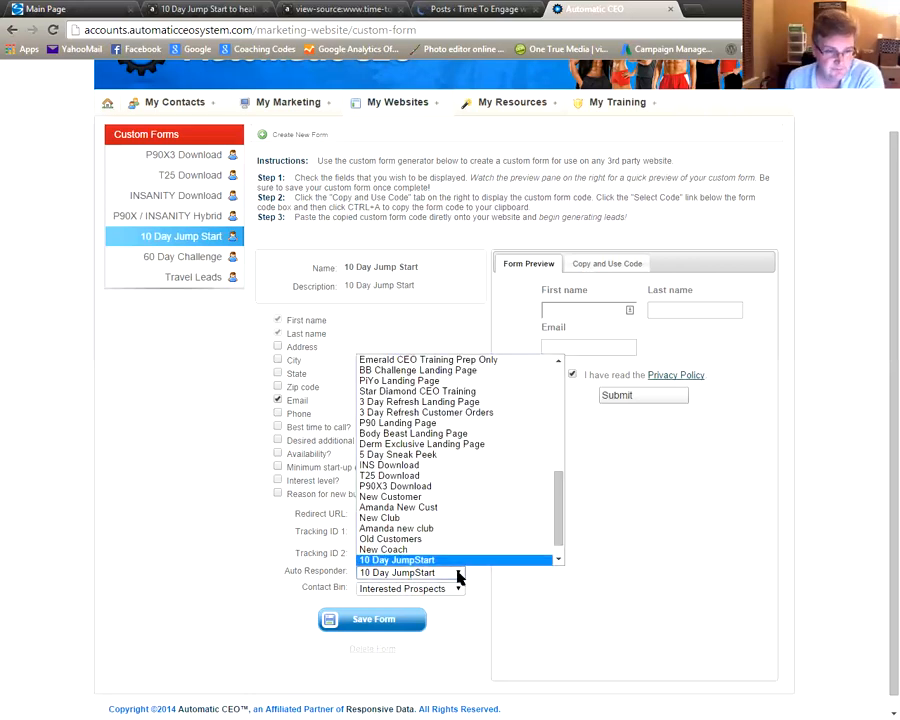
{"action": "left_click", "coordinate": [484, 595]}
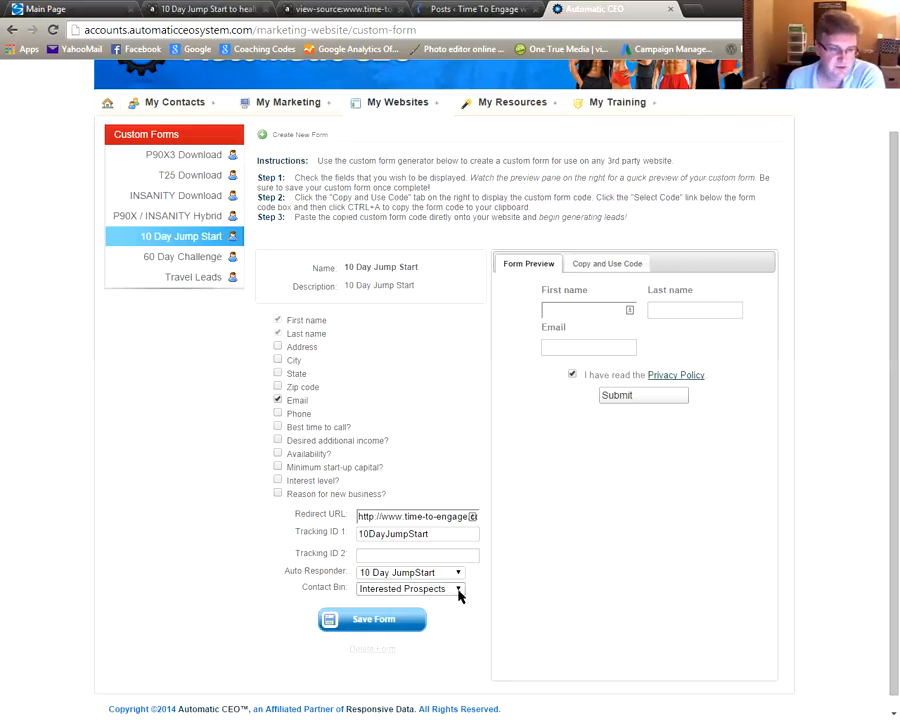
{"action": "left_click", "coordinate": [446, 591]}
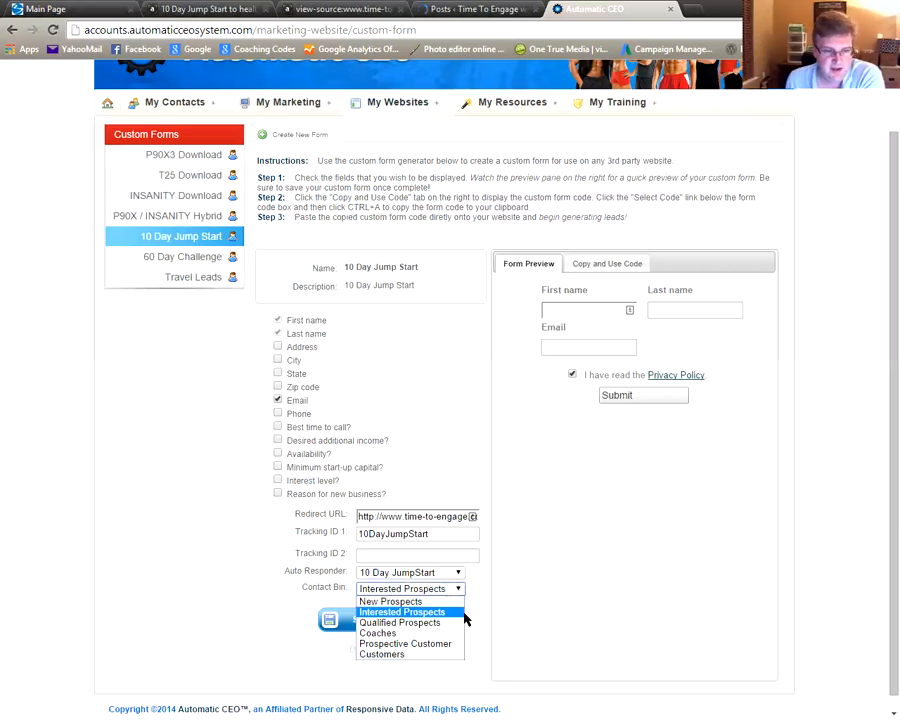
{"action": "left_click", "coordinate": [470, 621]}
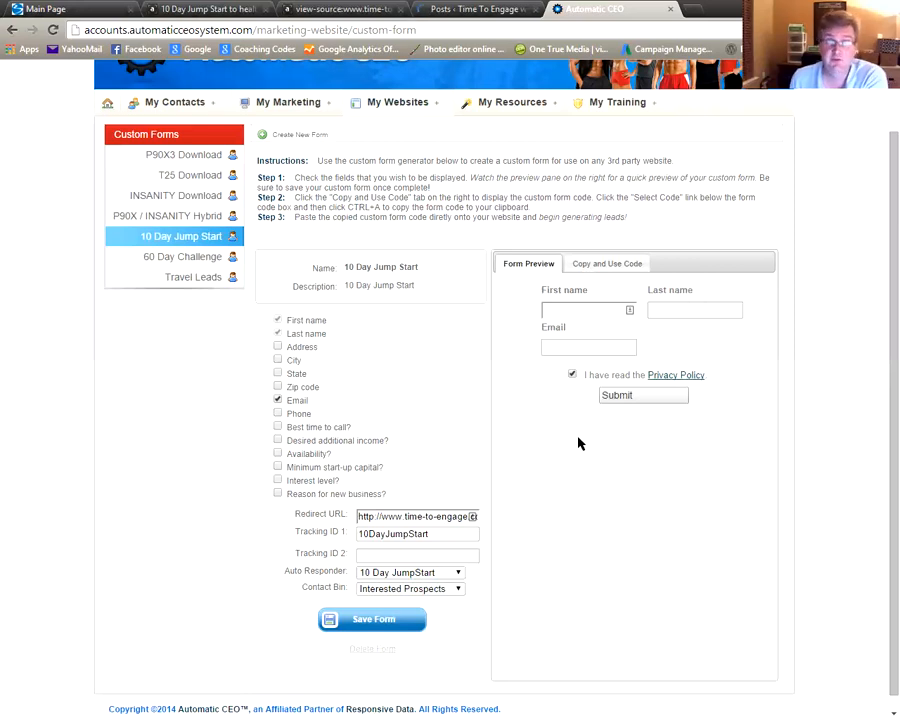
Select all of the form's generated HTML embed code, then switch to the WordPress posts list
{"action": "left_click", "coordinate": [619, 263]}
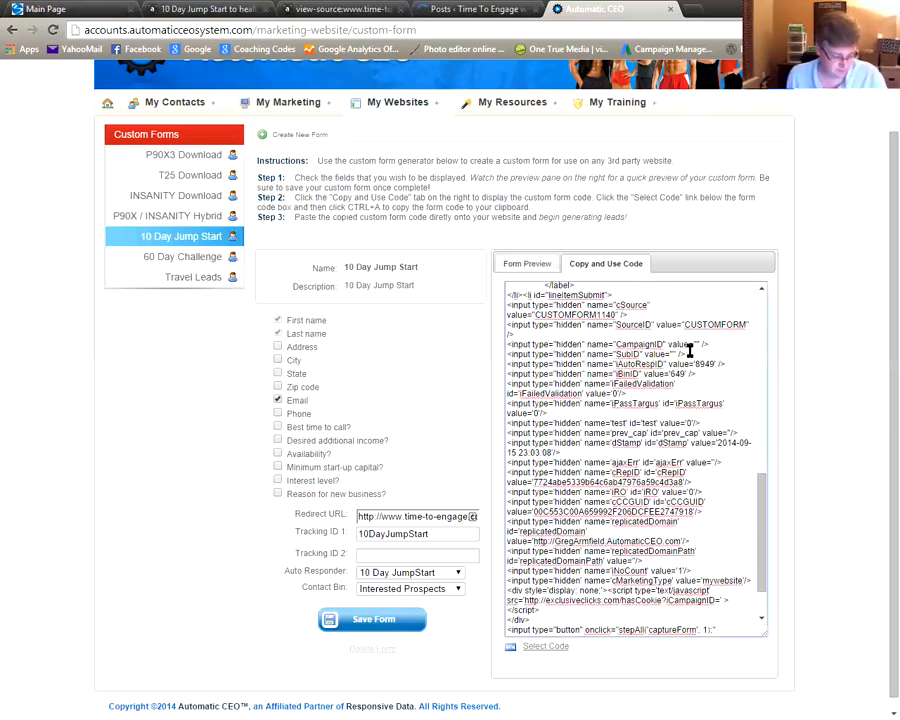
{"action": "key", "text": "ctrl+a"}
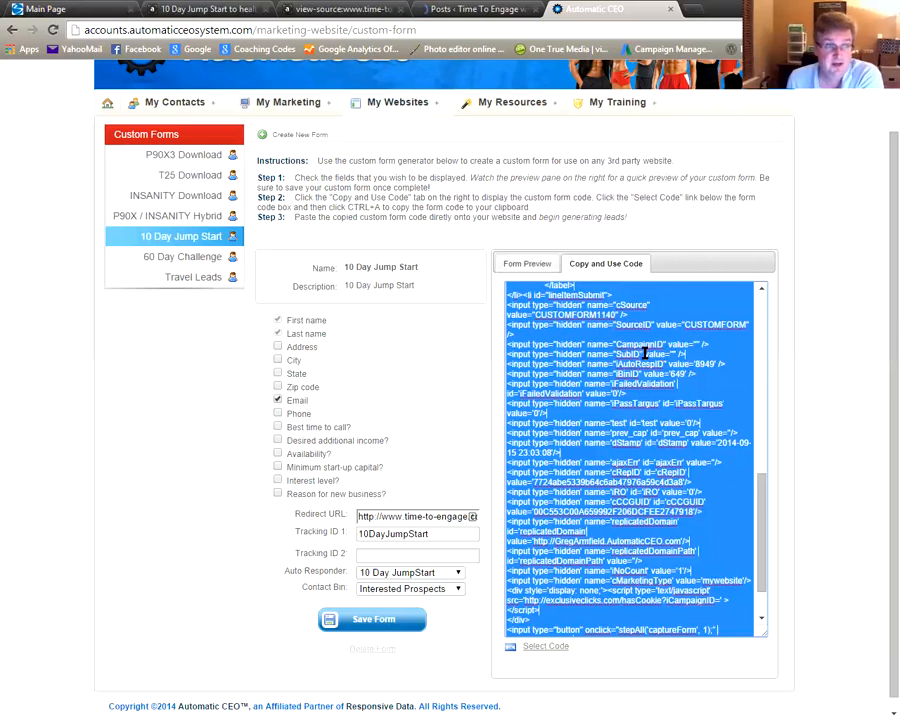
{"action": "left_click", "coordinate": [467, 10]}
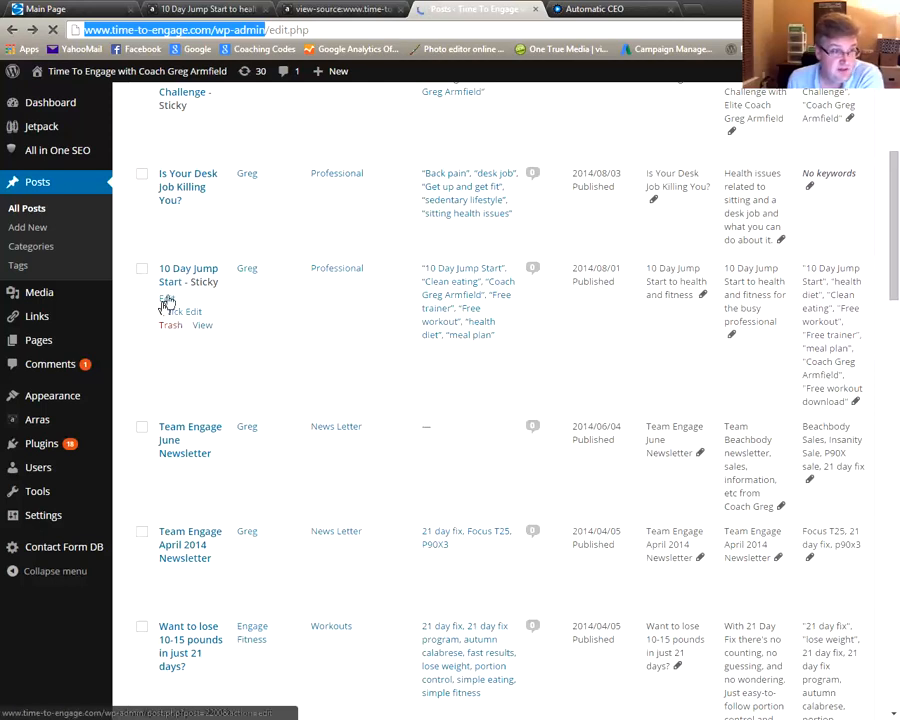
Open the 10 Day Jump Start post for editing, then view the page source after Error 520
{"action": "left_click", "coordinate": [169, 300]}
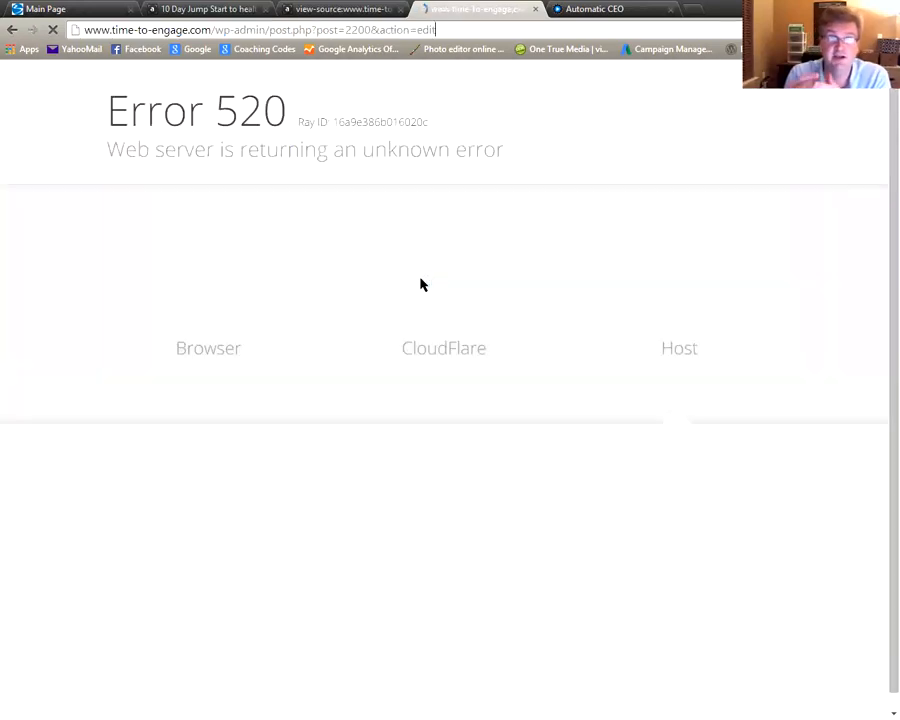
{"action": "left_click", "coordinate": [350, 9]}
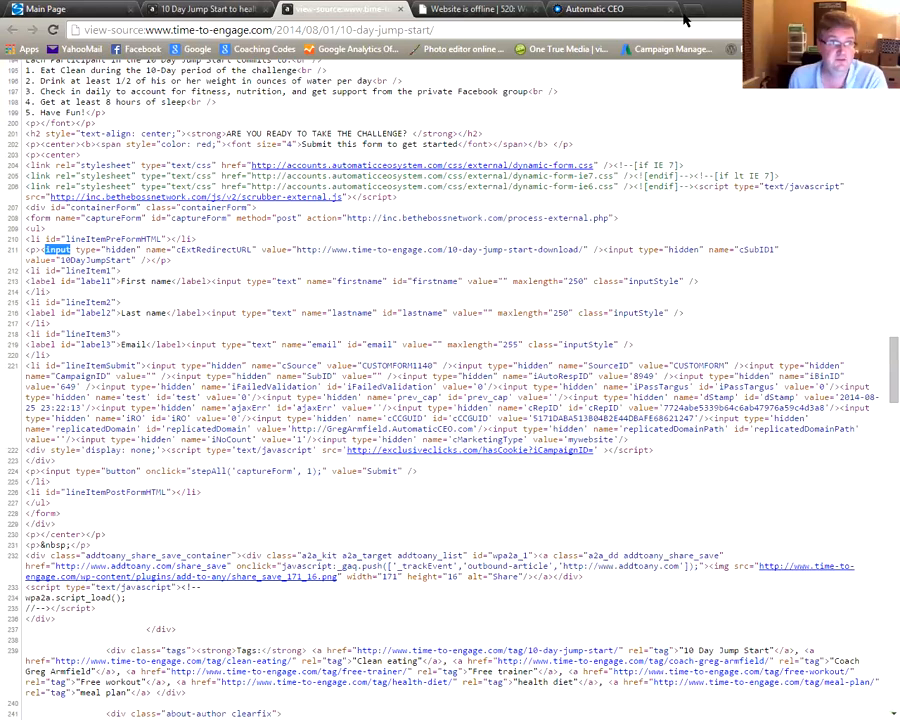
Switch back to the Automatic CEO tab showing the 10 Day Jump Start form's embed code
{"action": "left_click", "coordinate": [624, 14]}
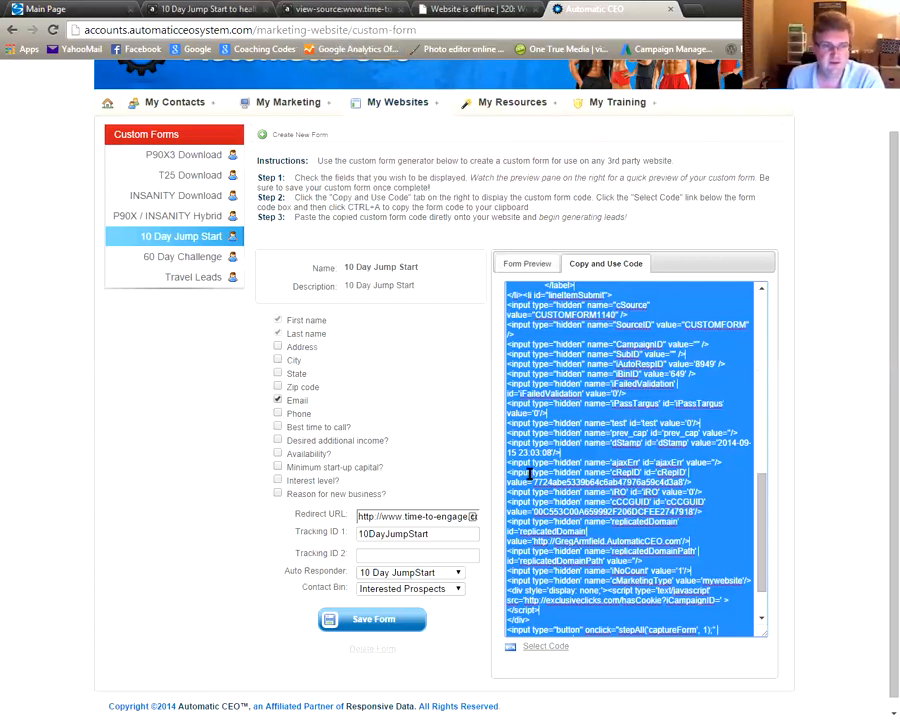
{"action": "left_click", "coordinate": [535, 412]}
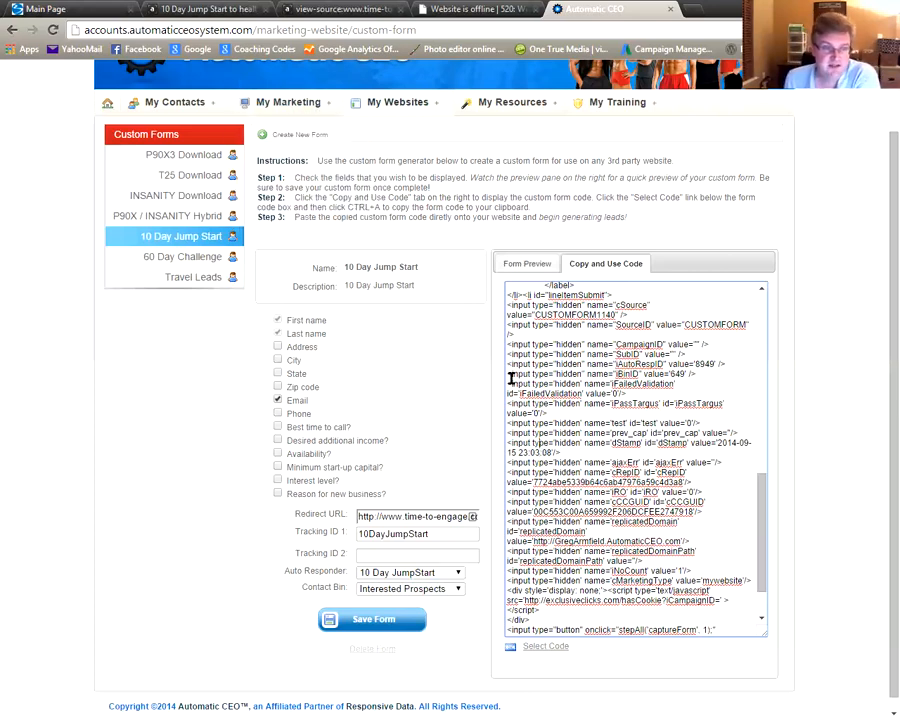
{"action": "left_click", "coordinate": [517, 346]}
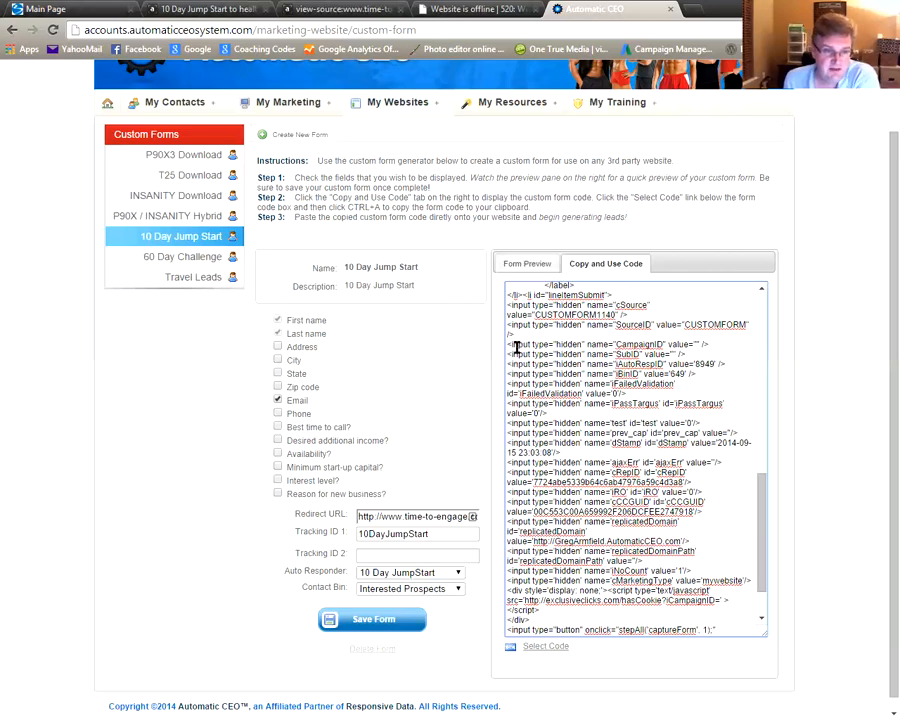
{"action": "left_click", "coordinate": [591, 347], "text": "shift"}
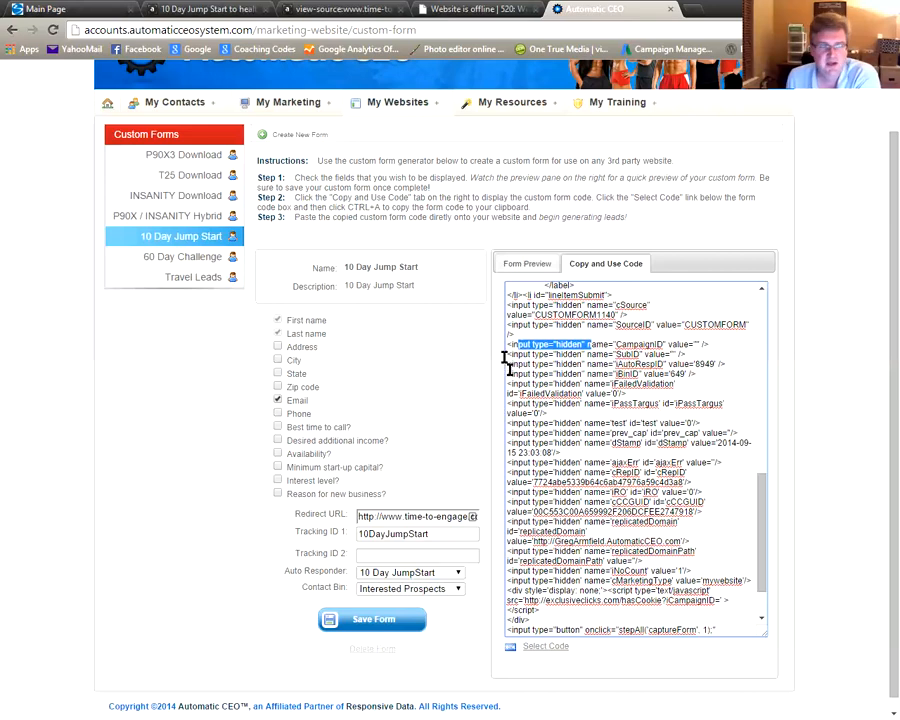
Inspect the embedded form's hidden fields in the page source, then return to the live 10 Day Jump Start article
{"action": "left_click", "coordinate": [339, 9]}
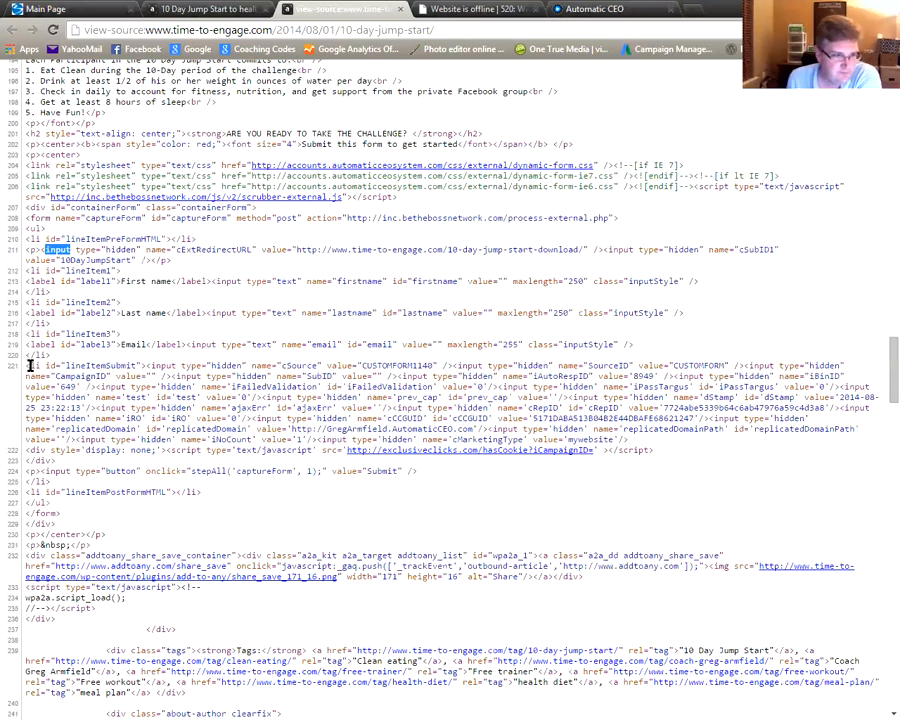
{"action": "left_click_drag", "start_coordinate": [28, 366], "coordinate": [658, 440]}
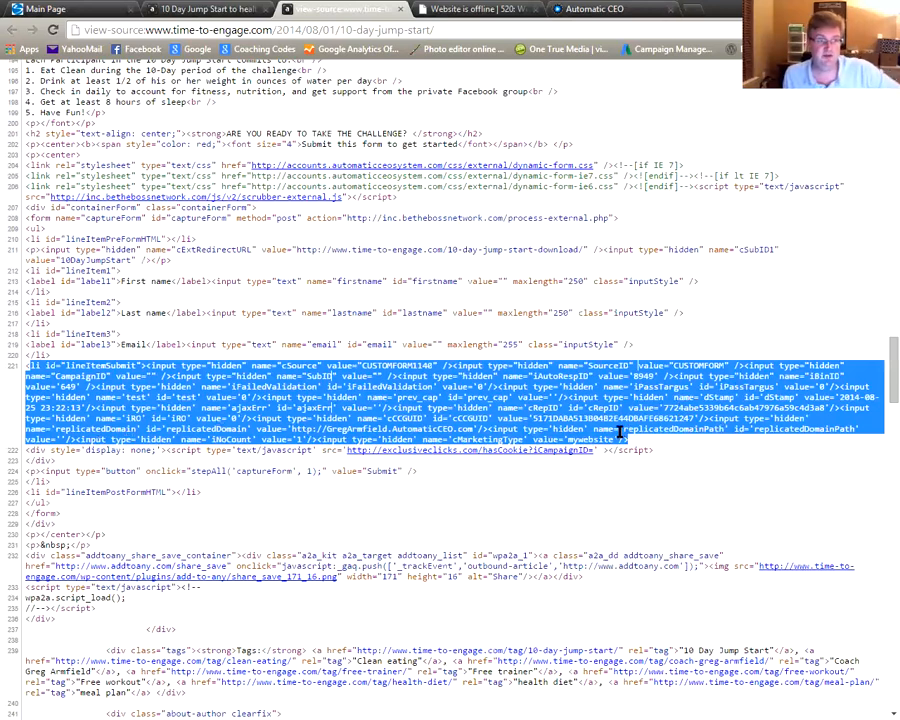
{"action": "scroll", "coordinate": [619, 432], "scroll_direction": "up", "scroll_amount": 2}
{"action": "scroll", "coordinate": [580, 446], "scroll_direction": "up", "scroll_amount": 2}
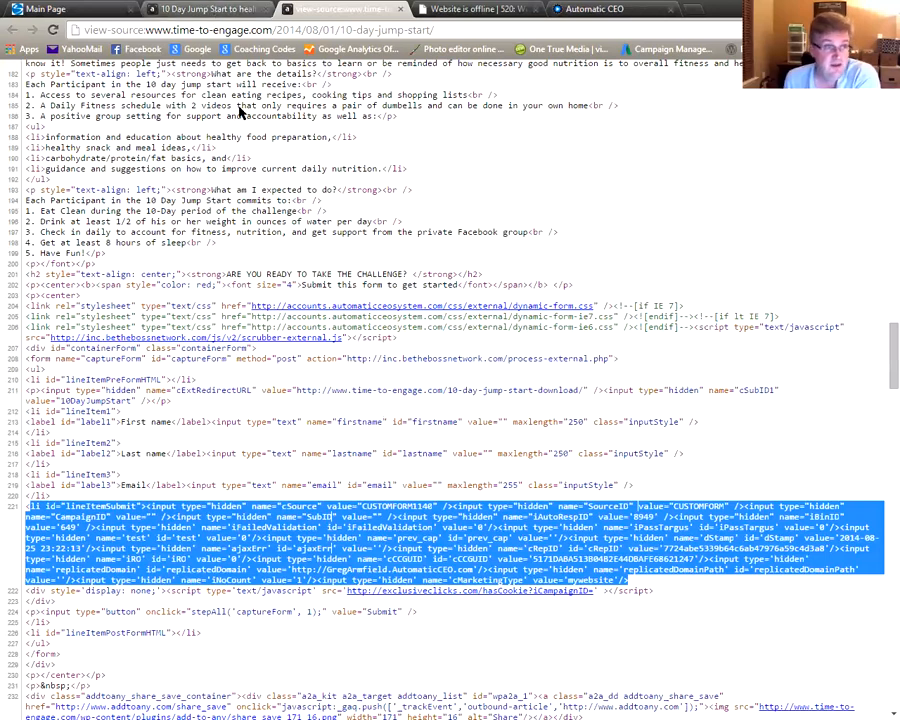
{"action": "key", "text": "ctrl+Page_Up"}
{"action": "scroll", "coordinate": [236, 156], "scroll_direction": "up", "scroll_amount": 7}
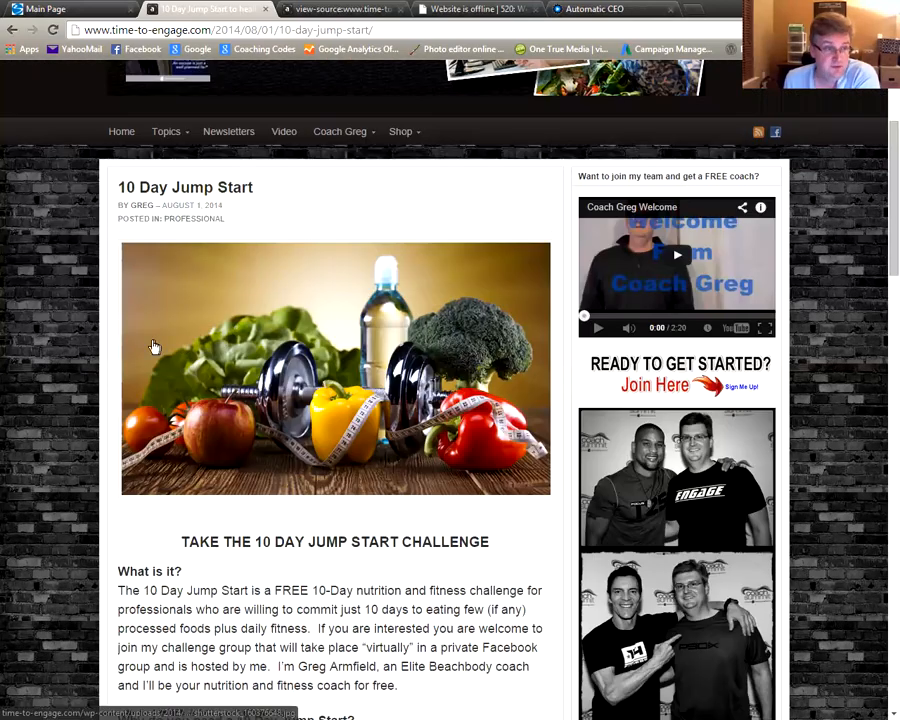
Enter a test first name, last name and saved e-mail address in the sign-up form and submit it
{"action": "scroll", "coordinate": [154, 346], "scroll_direction": "down", "scroll_amount": 5}
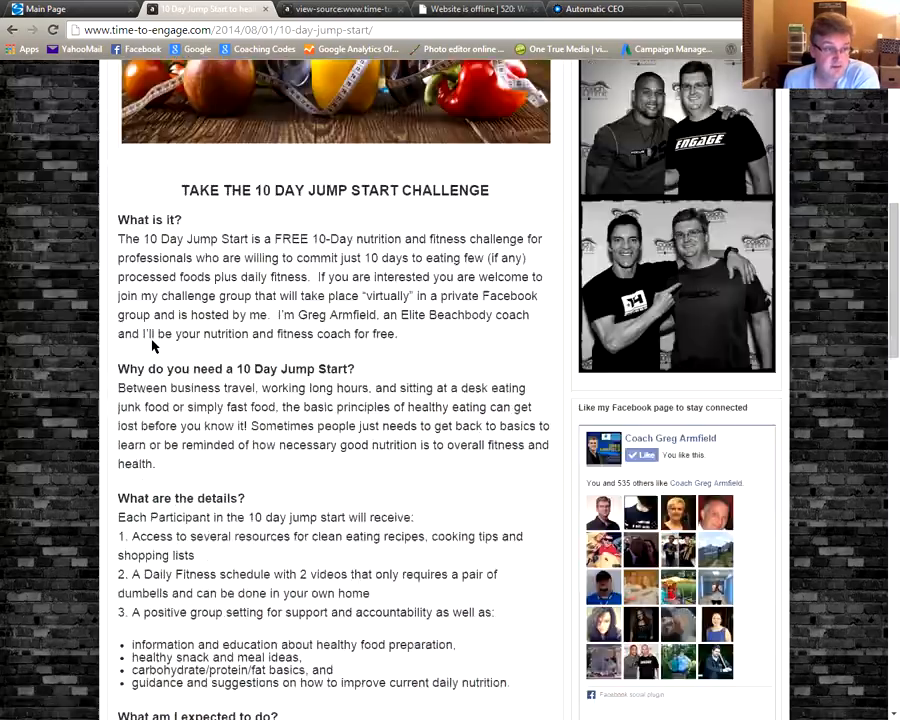
{"action": "scroll", "coordinate": [154, 346], "scroll_direction": "down", "scroll_amount": 5}
{"action": "scroll", "coordinate": [156, 226], "scroll_direction": "down", "scroll_amount": 1}
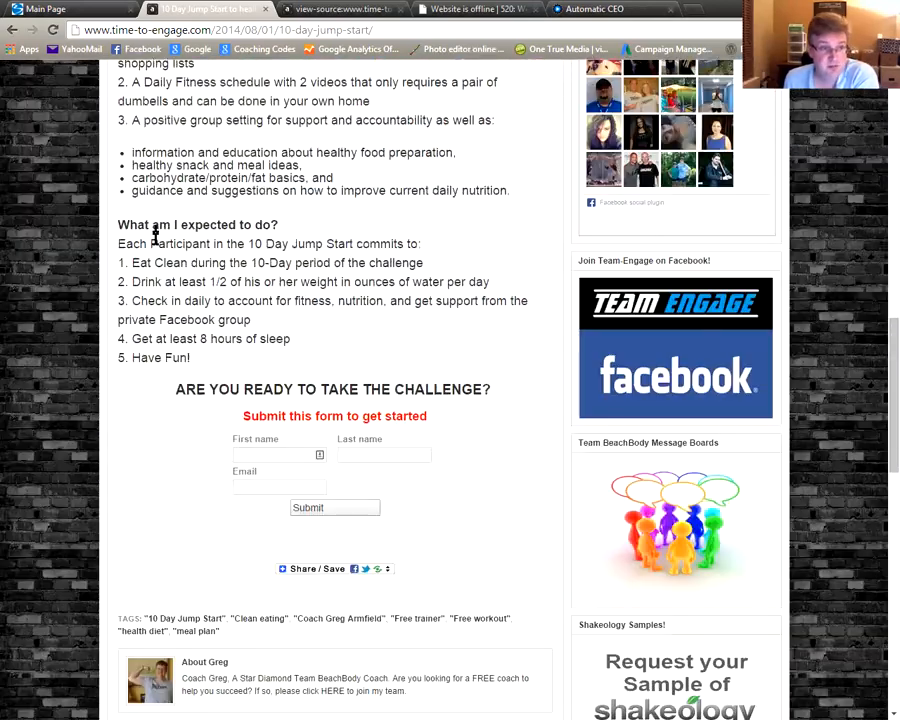
{"action": "scroll", "coordinate": [156, 236], "scroll_direction": "down", "scroll_amount": 1}
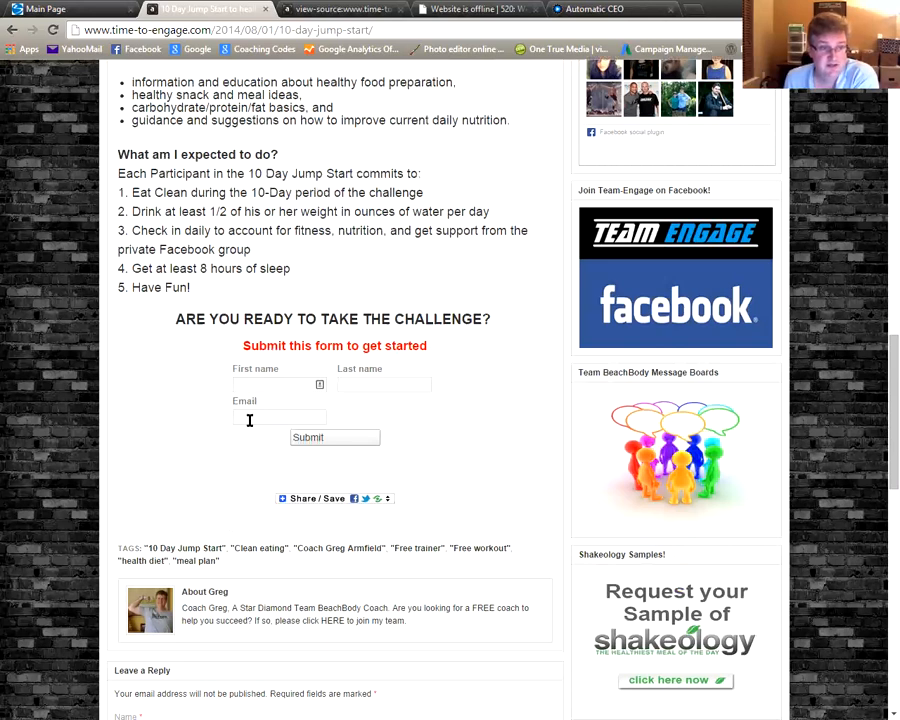
{"action": "left_click", "coordinate": [295, 383]}
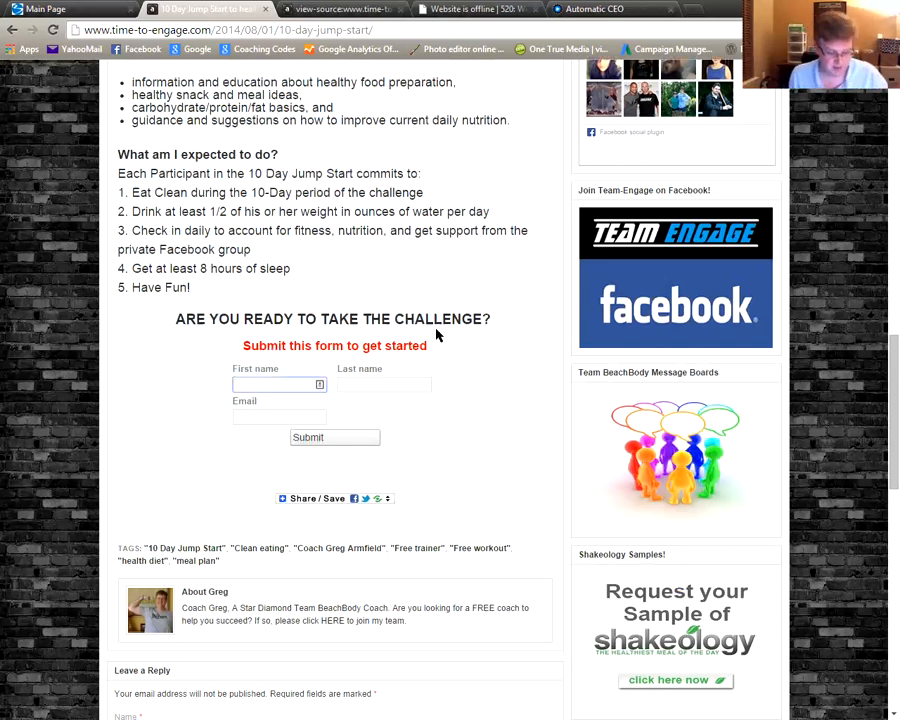
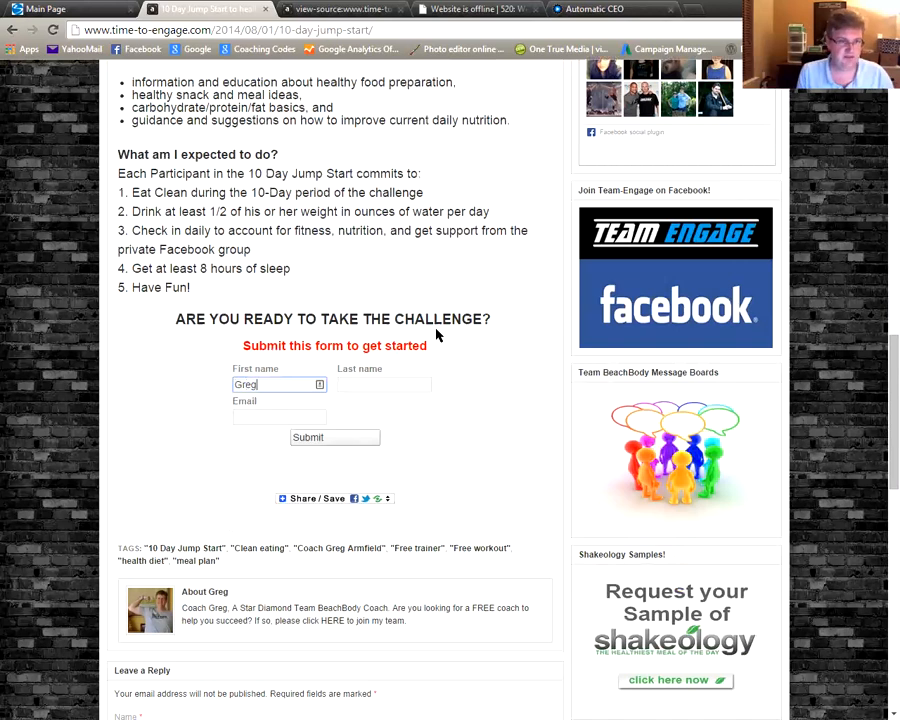
{"action": "key", "text": "Tab"}
{"action": "key", "text": "Tab"}
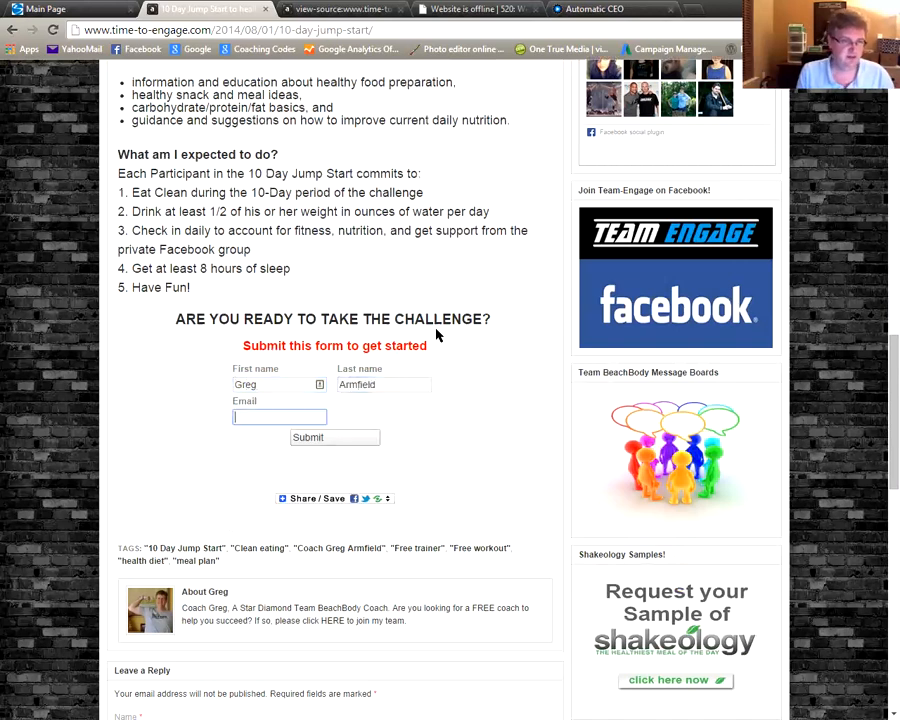
{"action": "type", "text": "greg"}
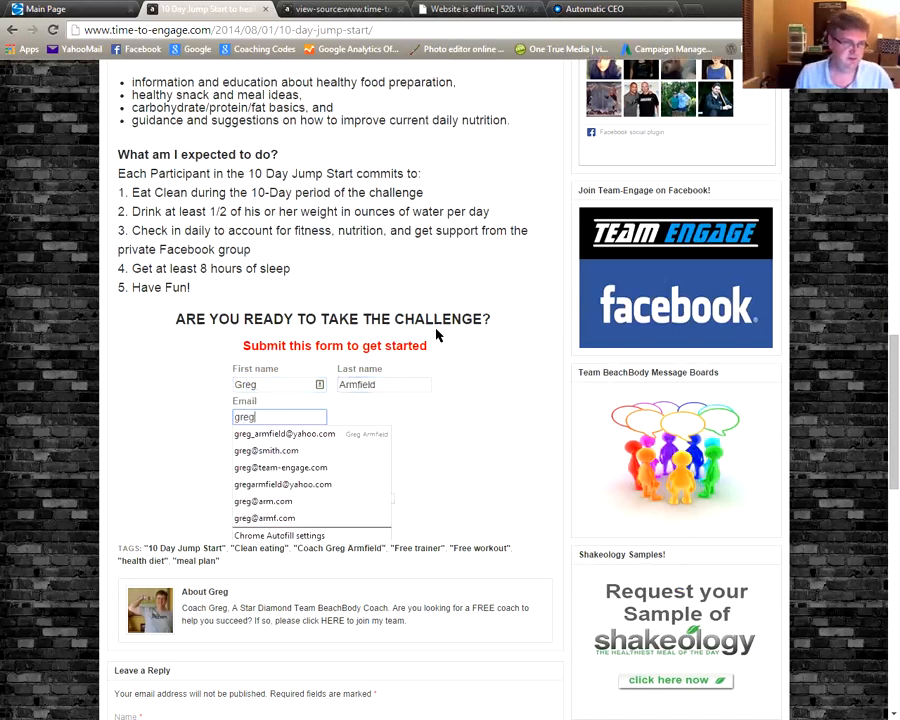
{"action": "left_click", "coordinate": [300, 434]}
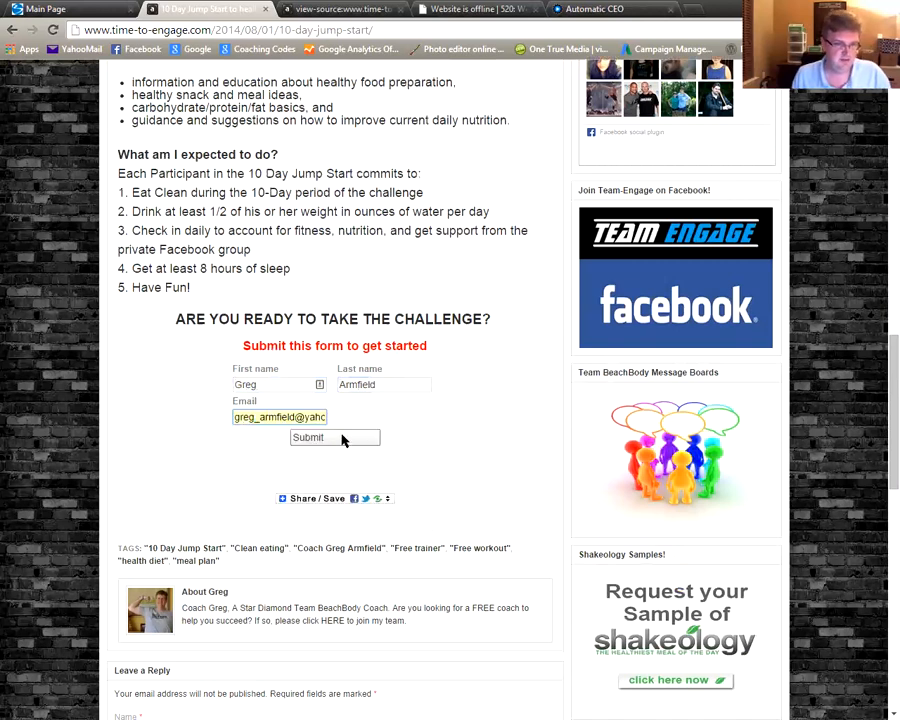
{"action": "left_click", "coordinate": [348, 439]}
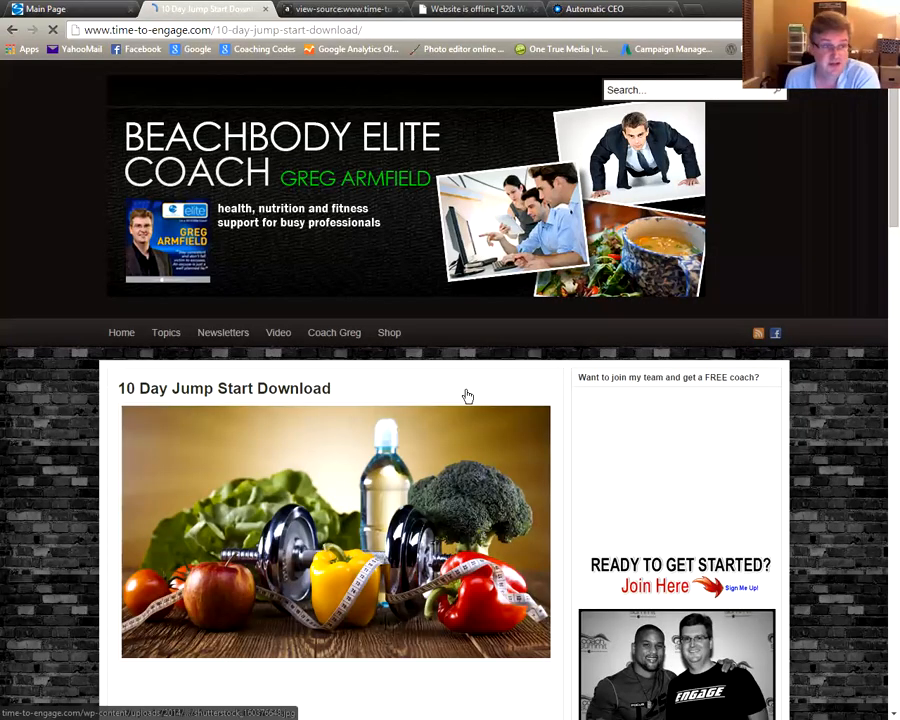
Scroll through the 10 Day Jump Start Download thank-you page, then switch to the Automatic CEO tab
{"action": "scroll", "coordinate": [493, 414], "scroll_direction": "down", "scroll_amount": 2}
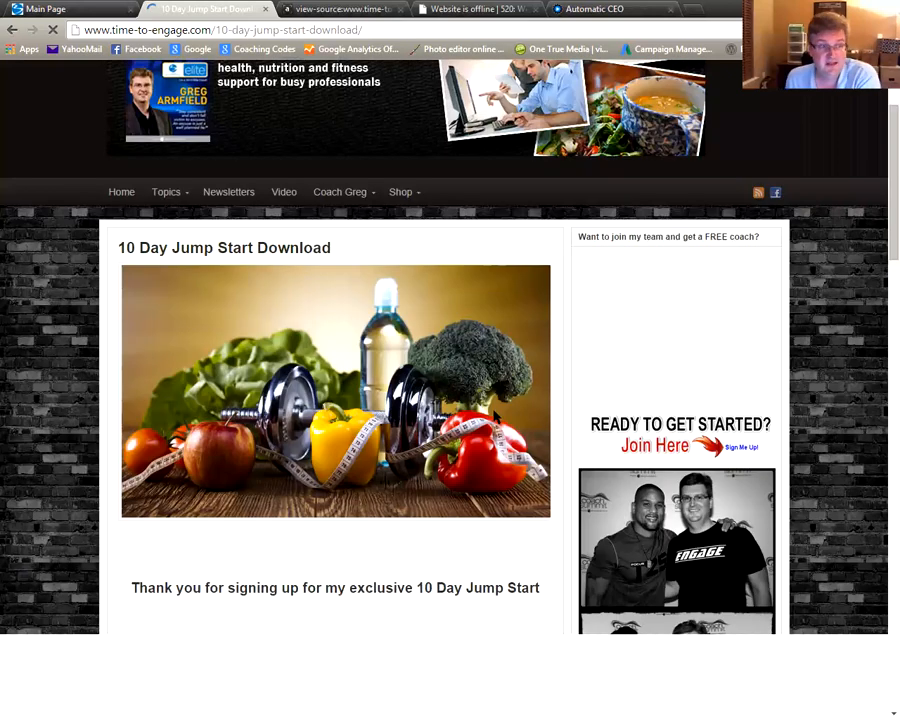
{"action": "scroll", "coordinate": [494, 415], "scroll_direction": "down", "scroll_amount": 2}
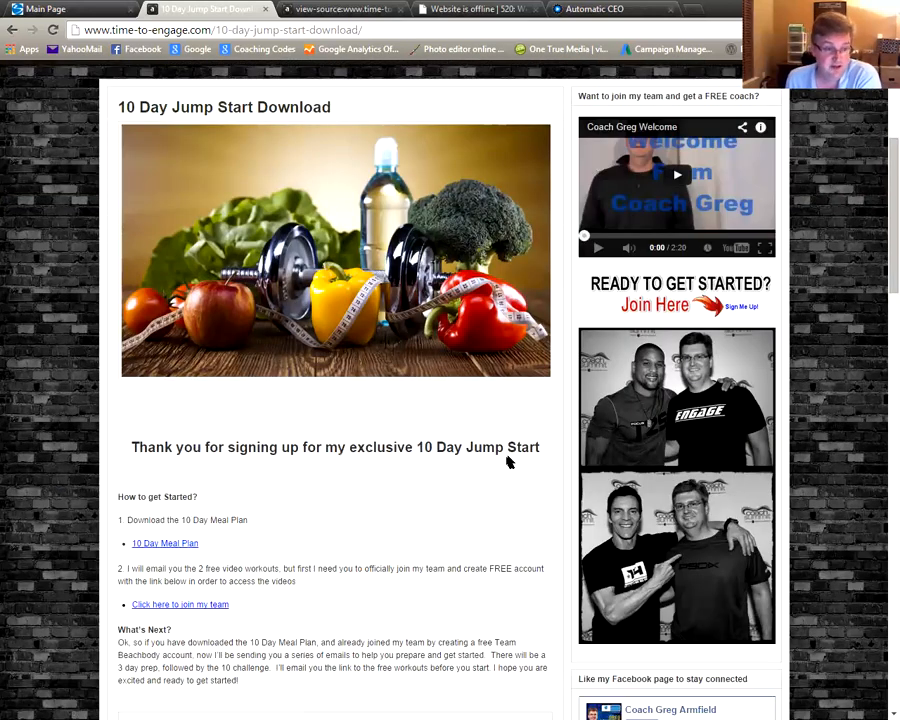
{"action": "scroll", "coordinate": [507, 463], "scroll_direction": "down", "scroll_amount": 5}
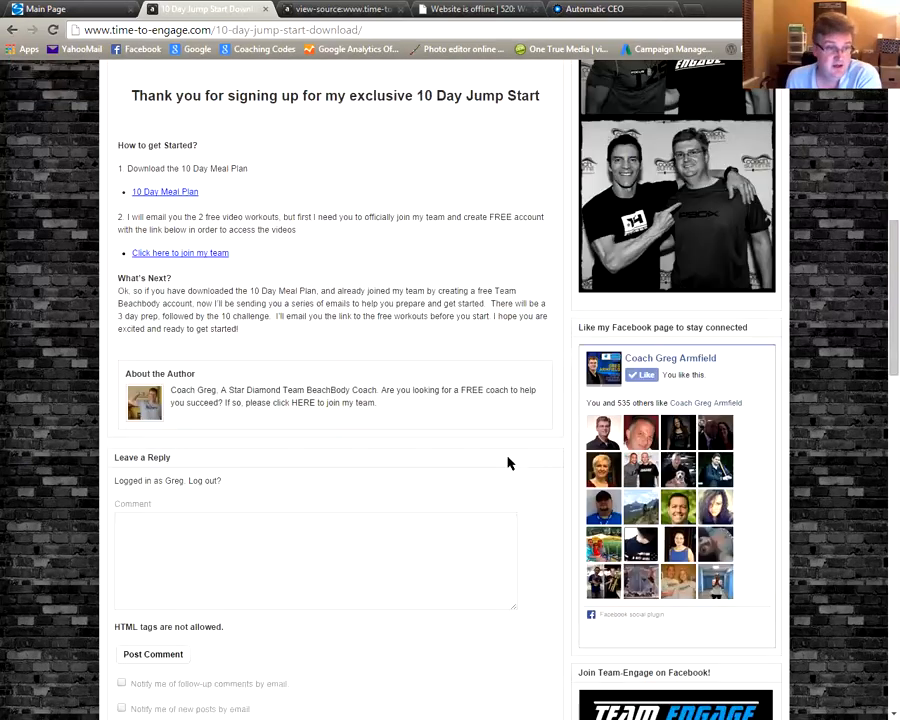
{"action": "scroll", "coordinate": [507, 463], "scroll_direction": "down", "scroll_amount": 2}
{"action": "scroll", "coordinate": [507, 463], "scroll_direction": "down", "scroll_amount": 3}
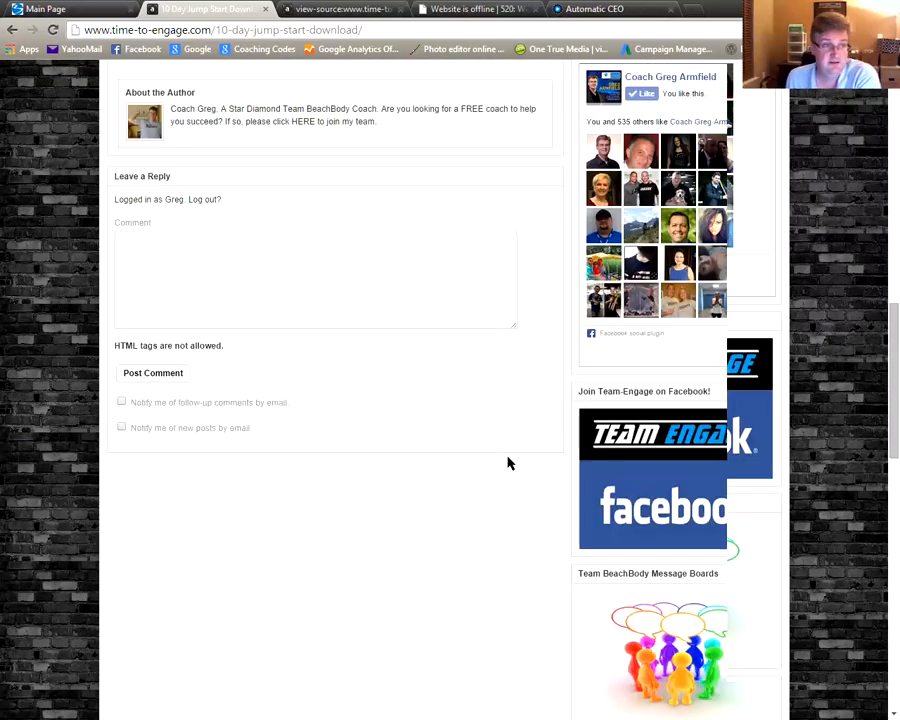
{"action": "scroll", "coordinate": [507, 463], "scroll_direction": "up", "scroll_amount": 3}
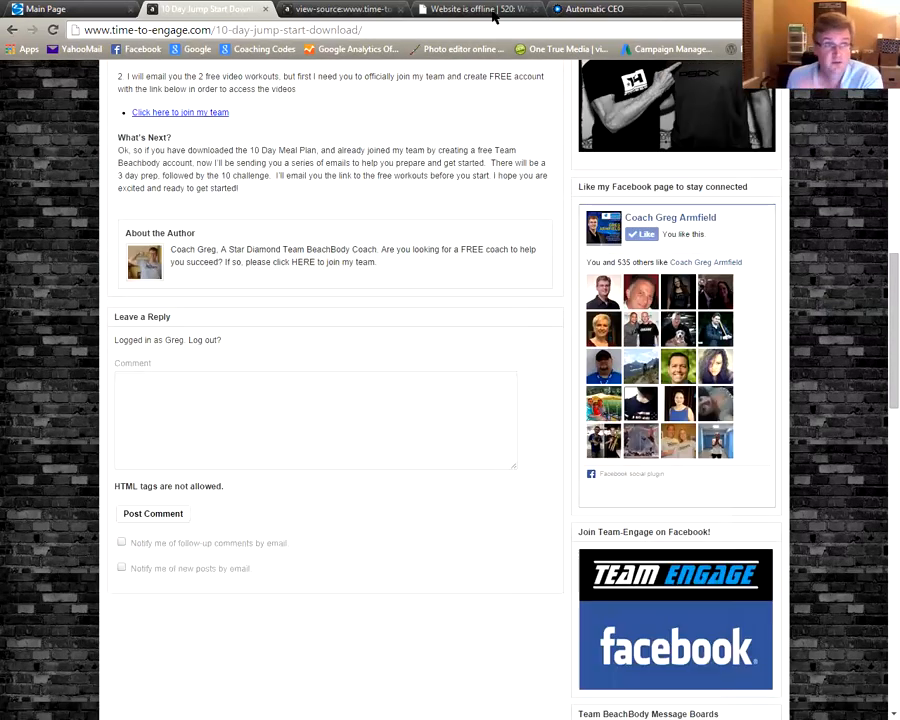
{"action": "left_click", "coordinate": [612, 10]}
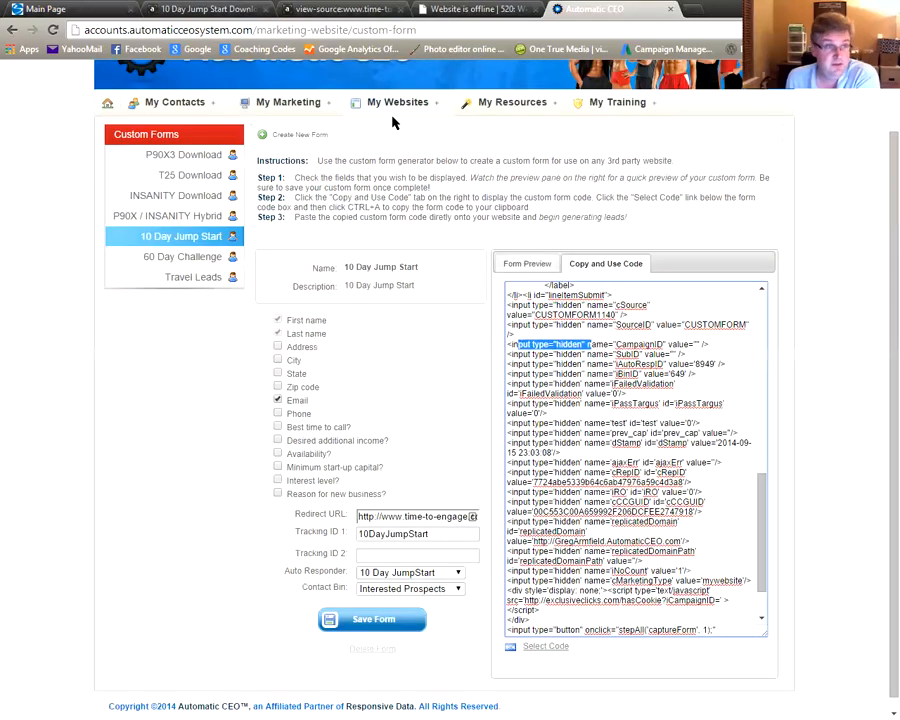
Open My Contacts to look for the new lead, then return to the 10 Day Jump Start Download page
{"action": "mouse_move", "coordinate": [168, 107]}
{"action": "left_click", "coordinate": [167, 129]}
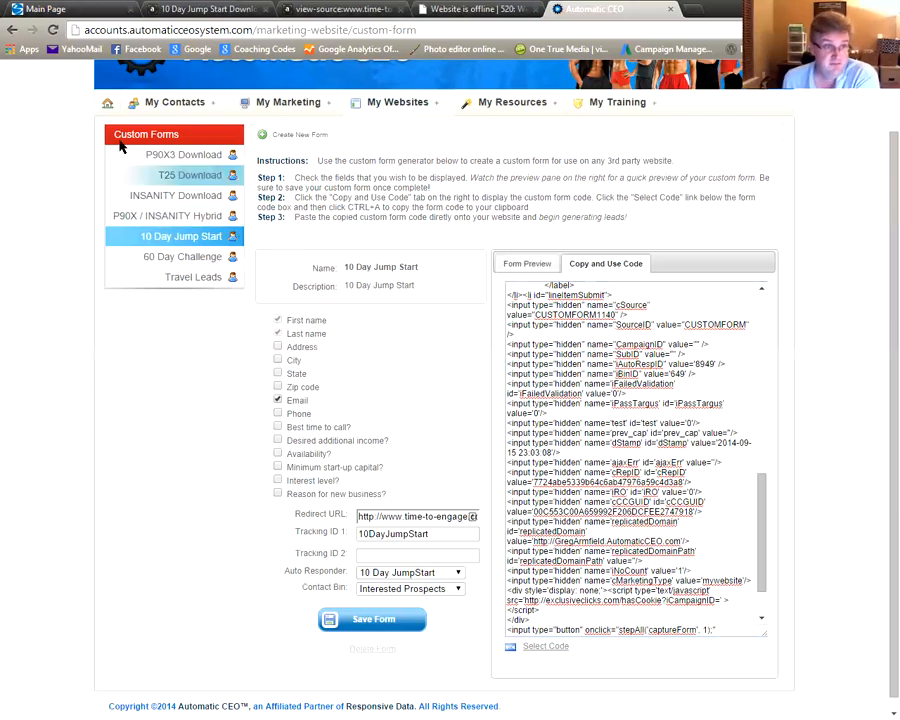
{"action": "mouse_move", "coordinate": [167, 107]}
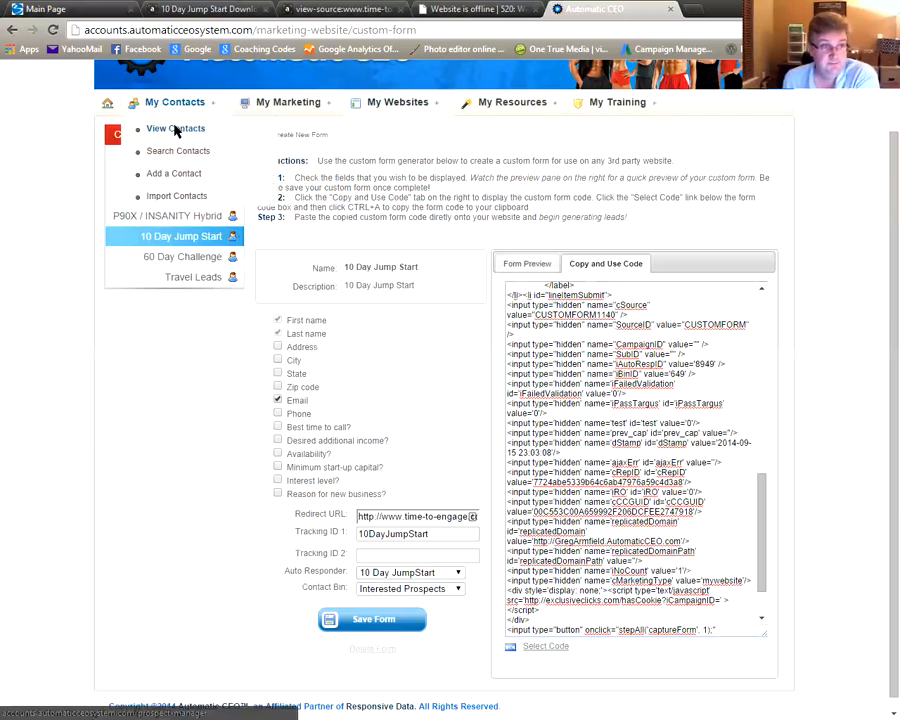
{"action": "left_click", "coordinate": [220, 10]}
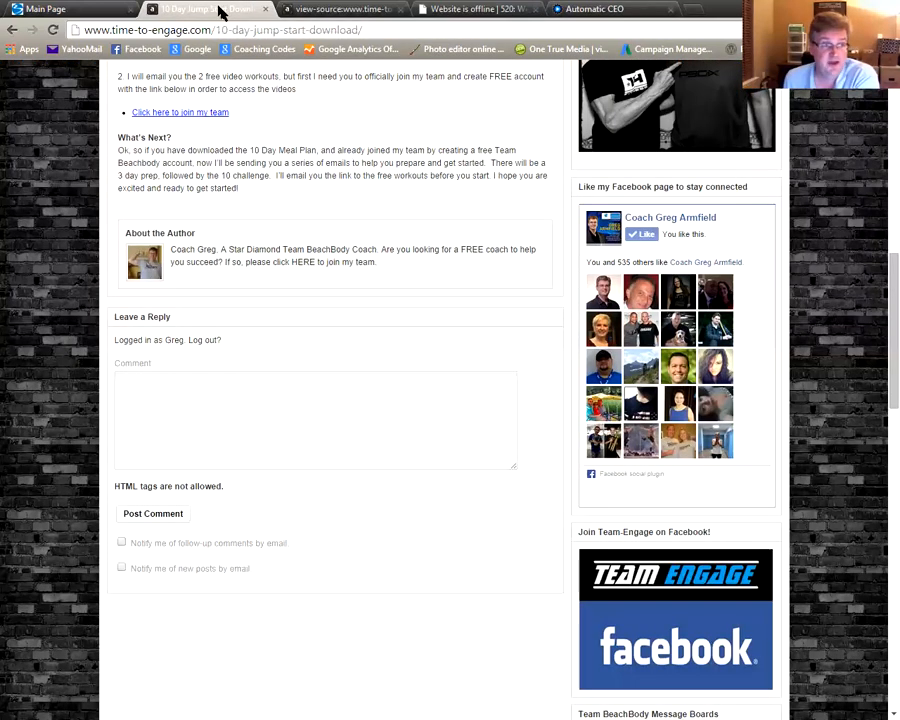